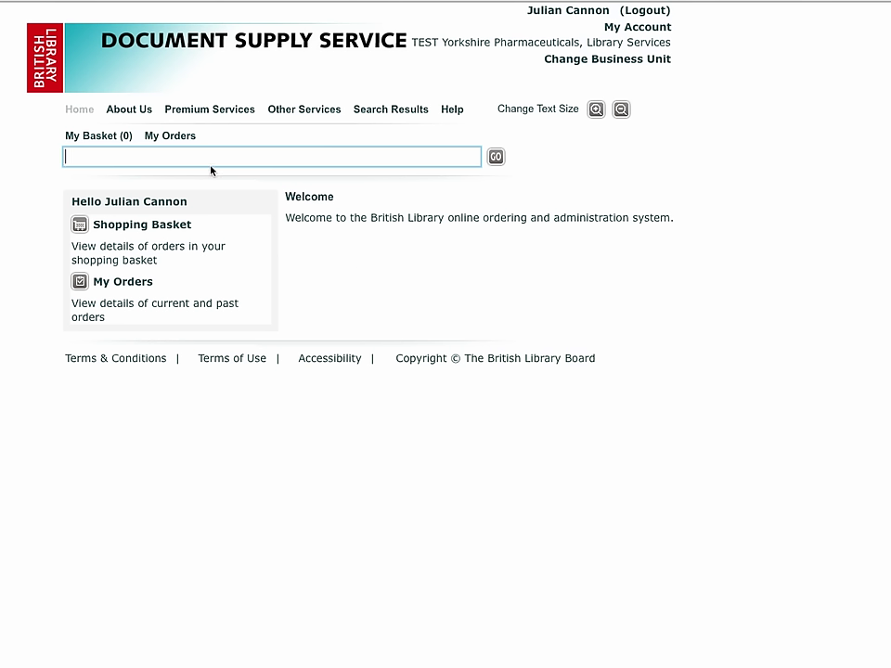
Search the catalogue for 'ideas results'.
type("ideas results")
key("Return")
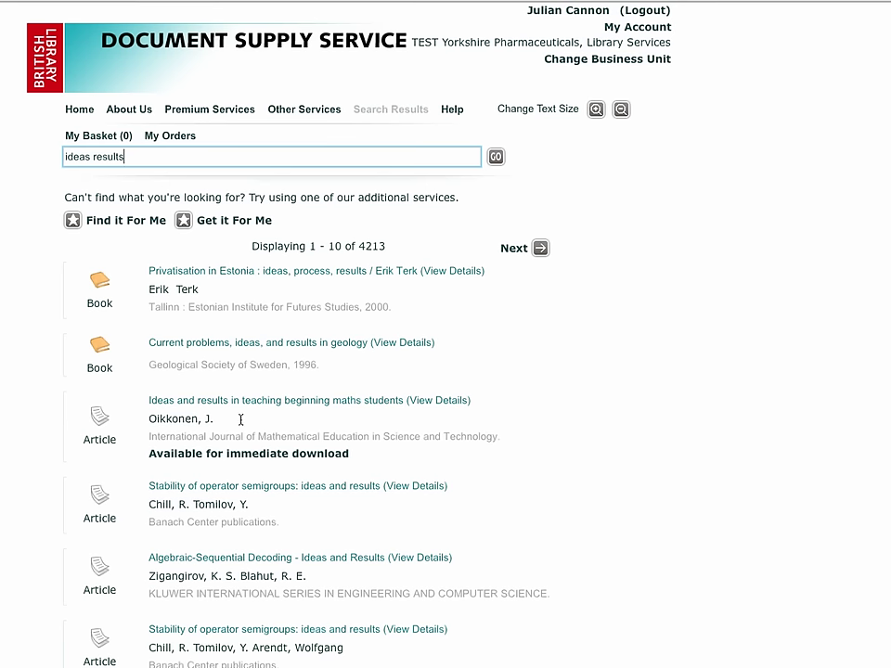
Start a new order from the 'Ideas and results in teaching beginning maths students' result.
left_click(221, 402)
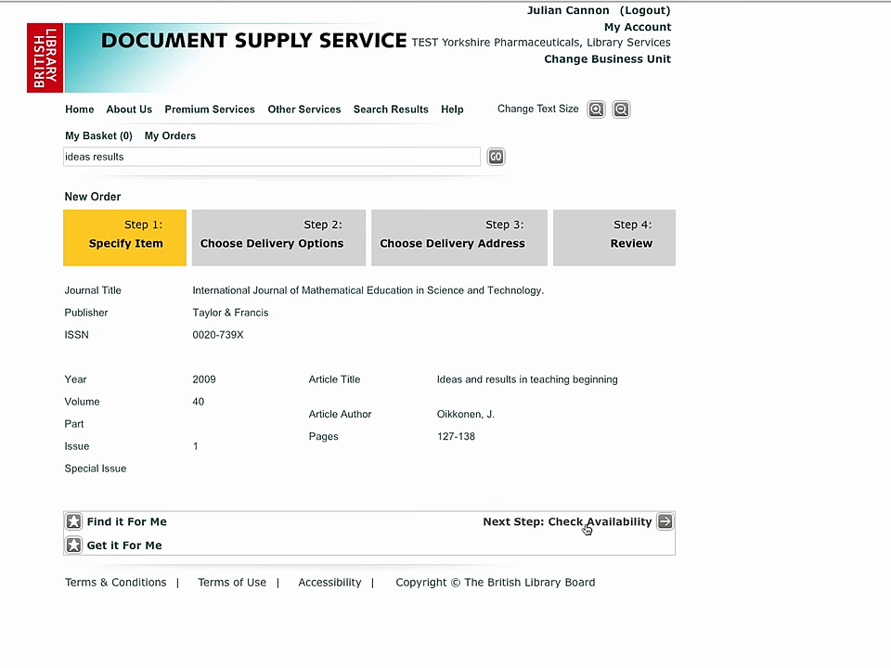
Confirm the 2009 article is available and reach its delivery options, totalling £35.10.
left_click(586, 526)
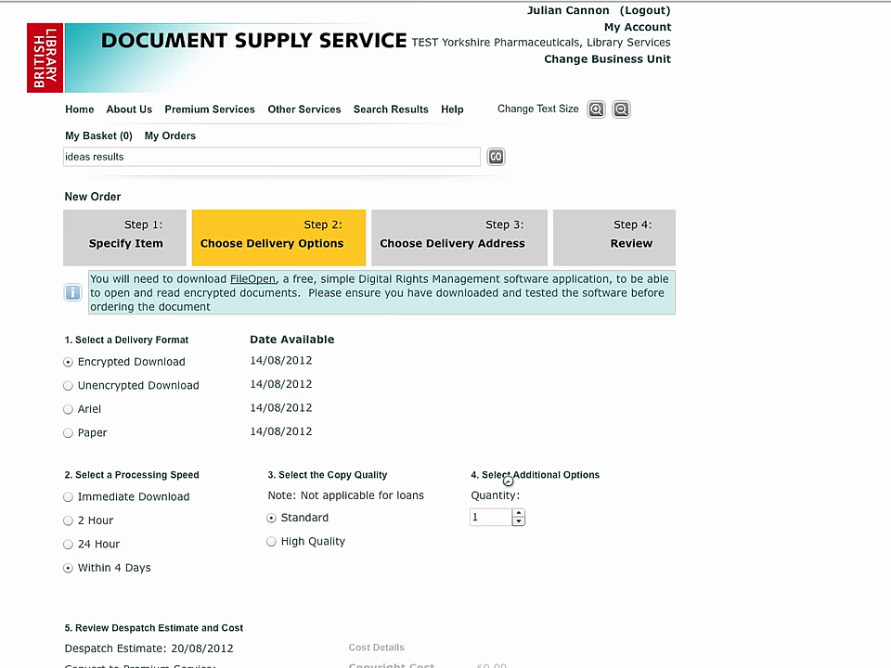
scroll(511, 479, "down", 3)
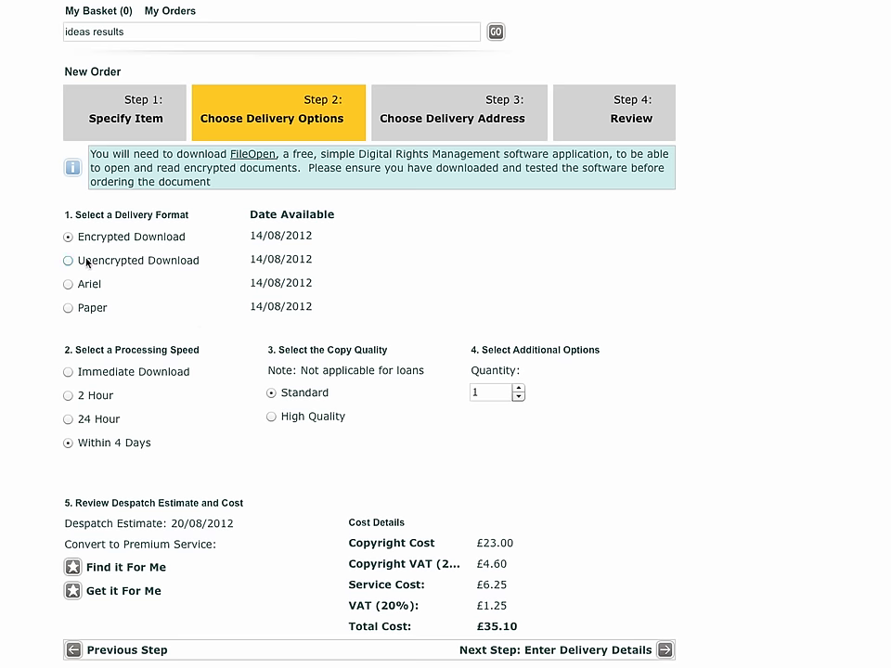
Switch delivery to Paper and back to Encrypted Download, ending at 24 Hour processing for £46.80.
left_click(69, 308)
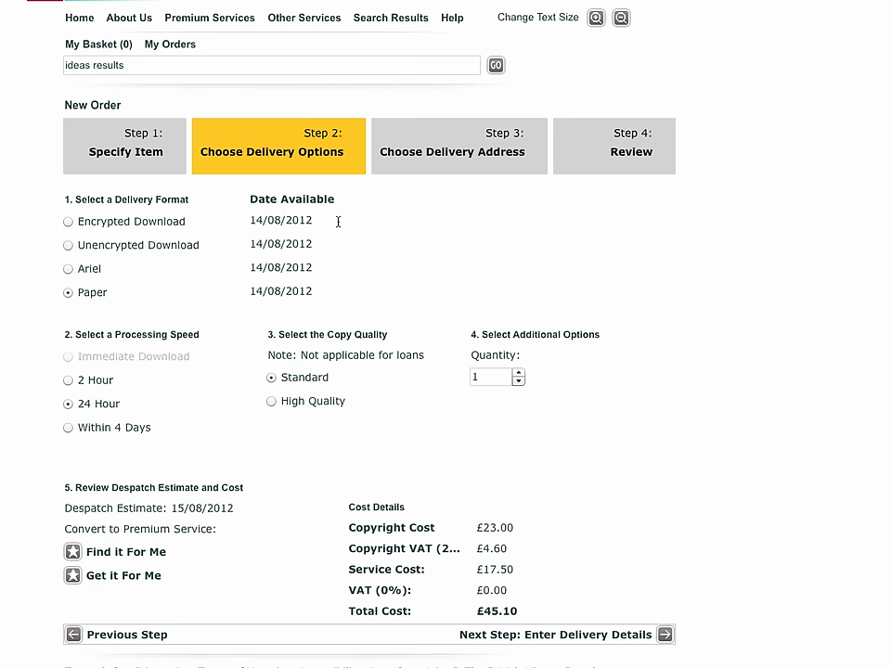
left_click(69, 222)
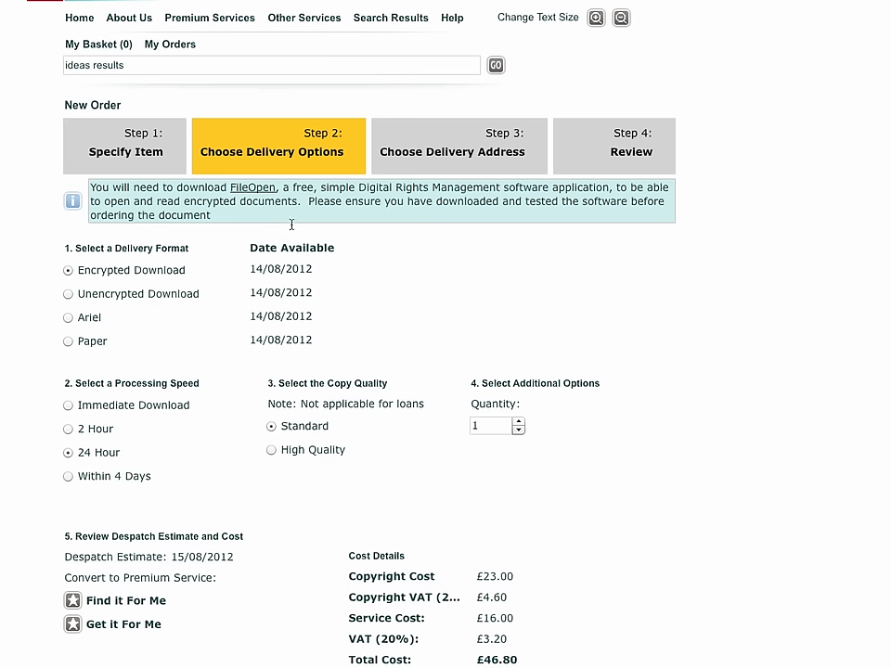
scroll(352, 279, "down", 1)
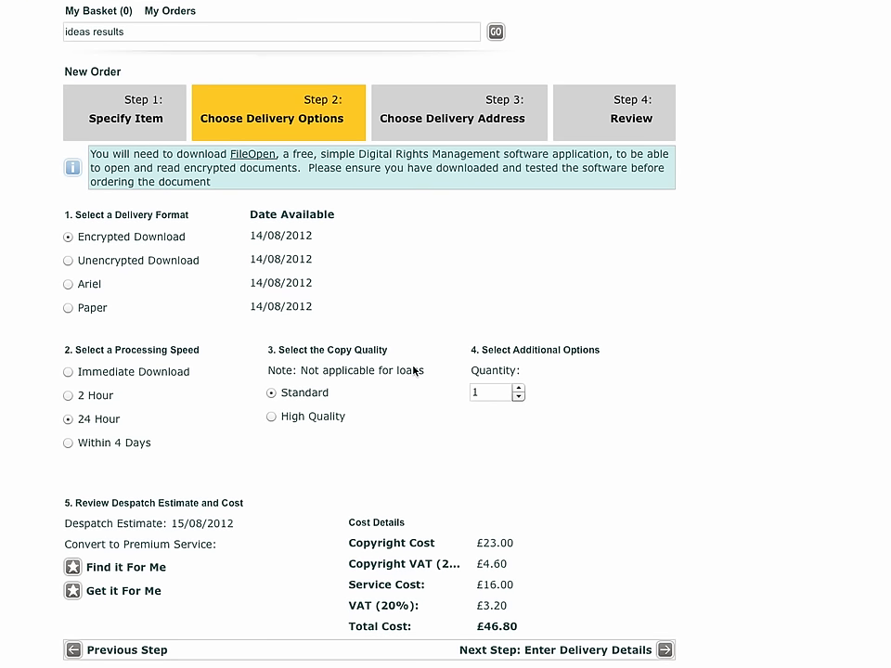
Keep the account's e-mail address as the delivery destination and advance to the Review step.
left_click(595, 653)
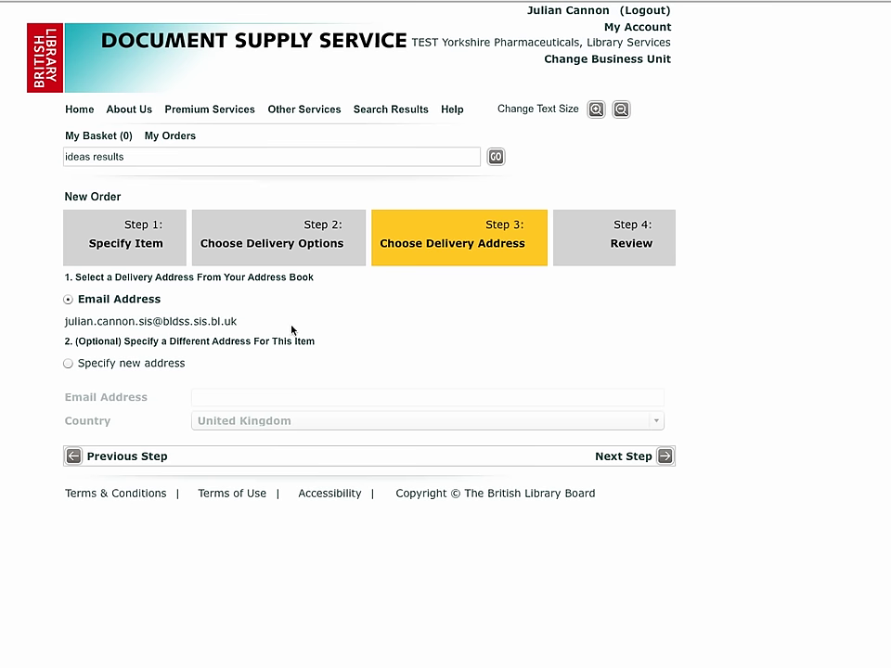
left_click(635, 457)
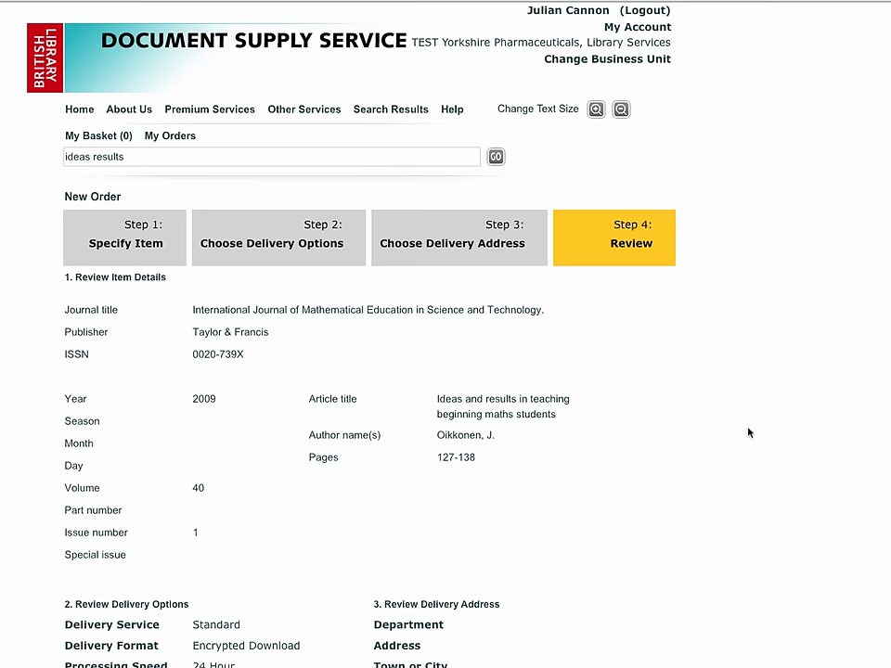
Add the article to the basket with its reference number and the note 'needed for research project'.
scroll(748, 433, "down", 3)
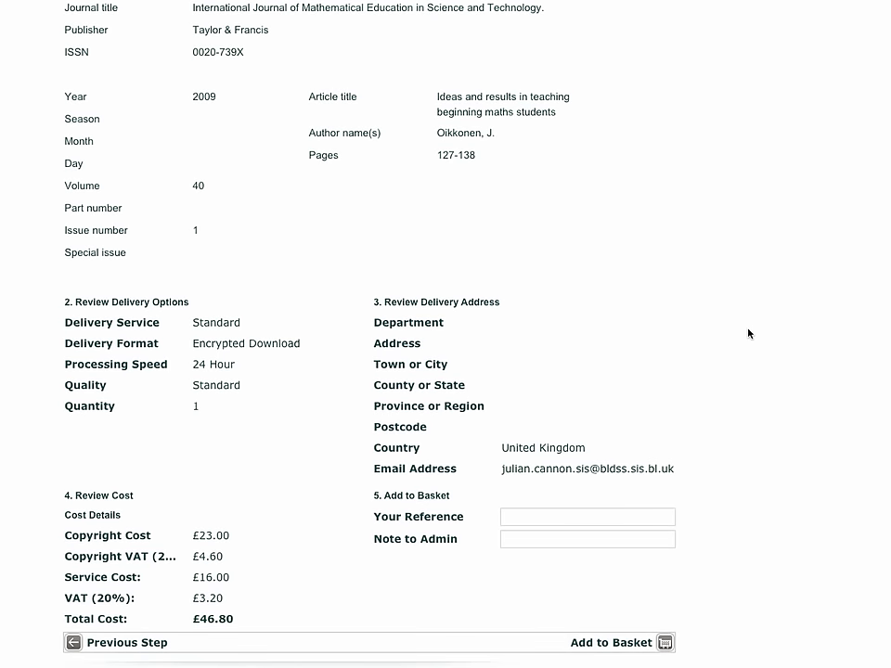
left_click(588, 516)
type("1")
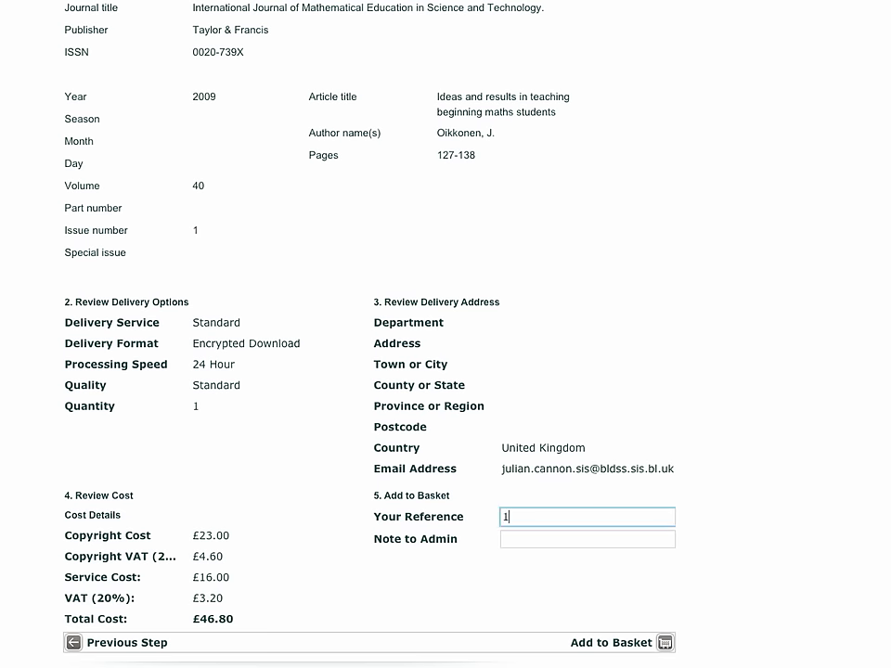
type("5763")
left_click(580, 539)
type("needed for research project")
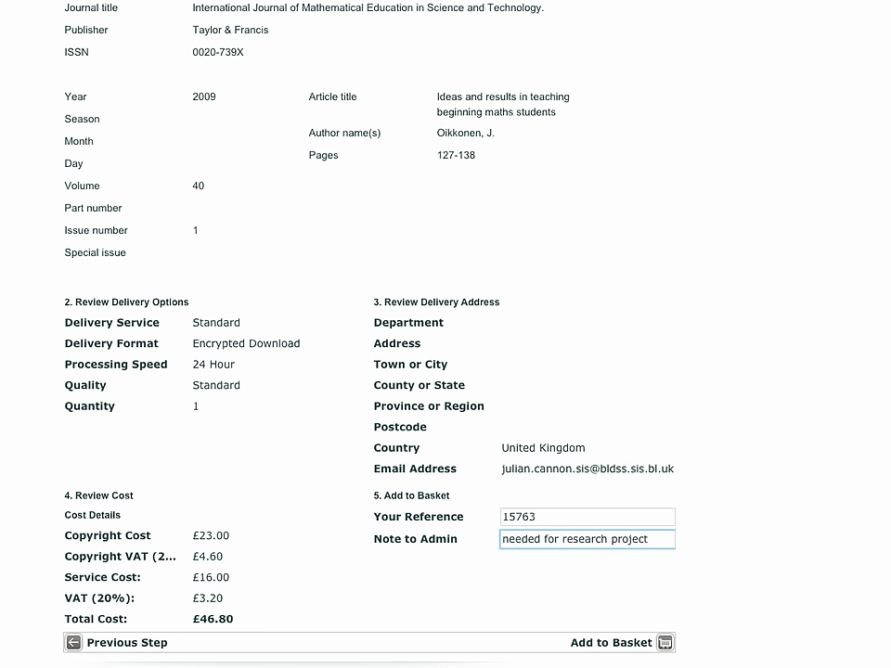
left_click(612, 642)
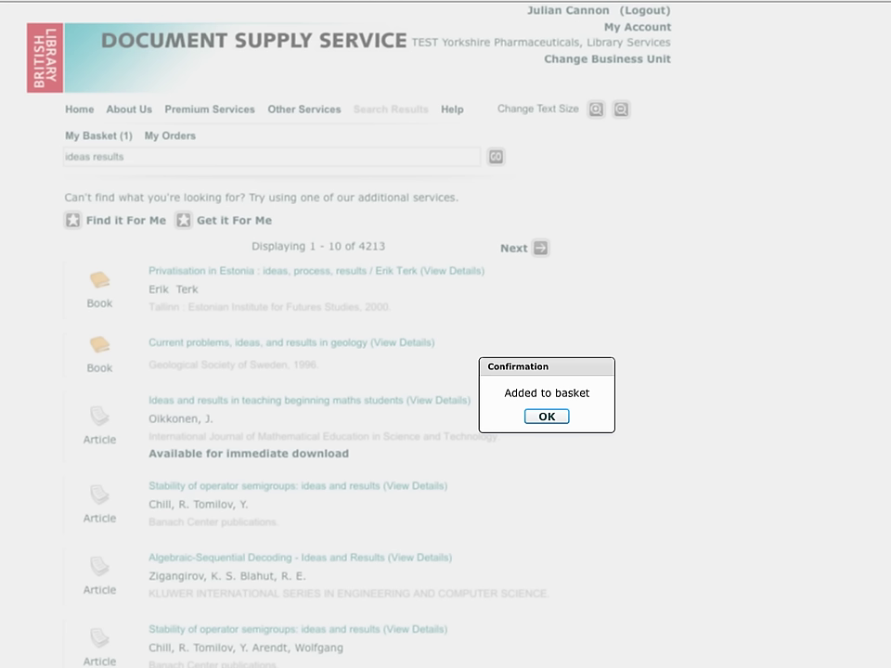
Dismiss the basket confirmation and search the catalogue for 'turkish biology'.
left_click(546, 416)
type("turkish ")
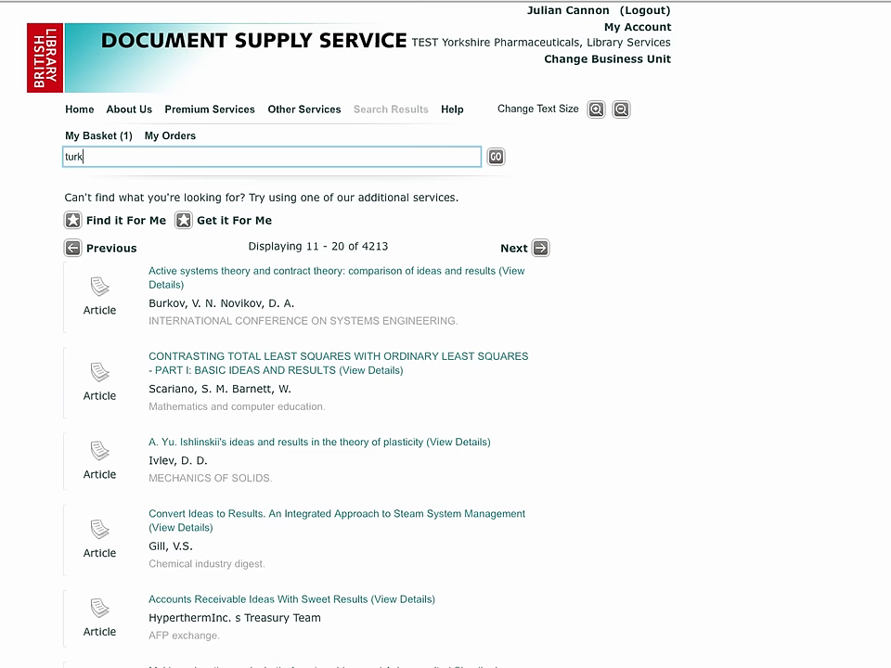
type("biology")
key("Return")
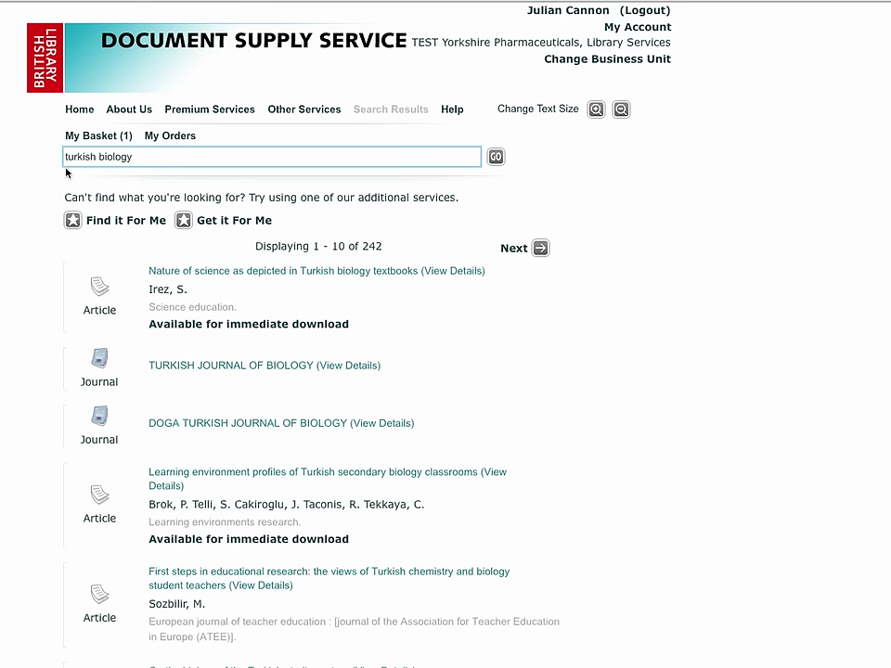
Start a Turkish Journal of Biology order dated December 1979.
left_click(240, 366)
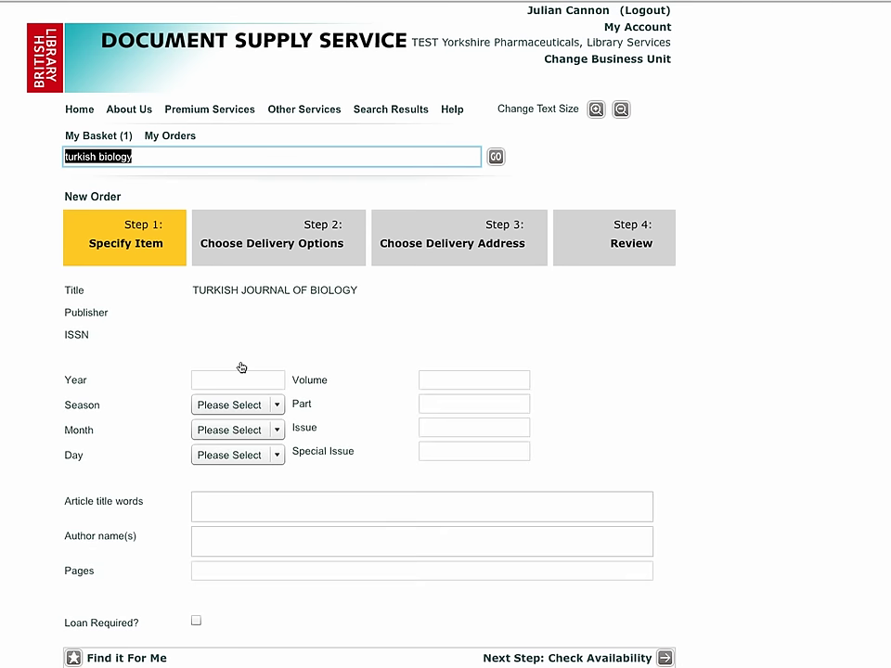
left_click(236, 376)
type("1979")
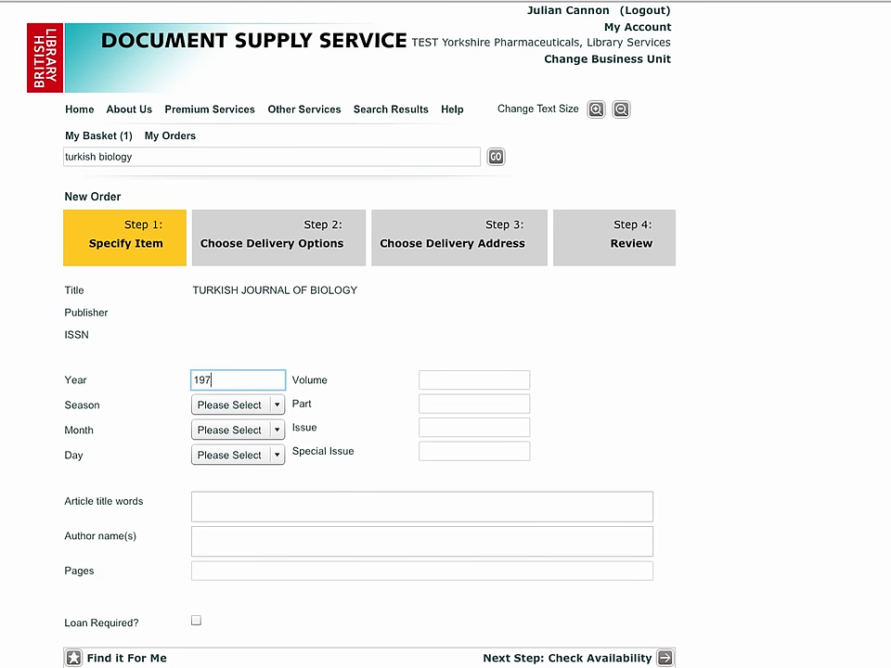
left_click(278, 429)
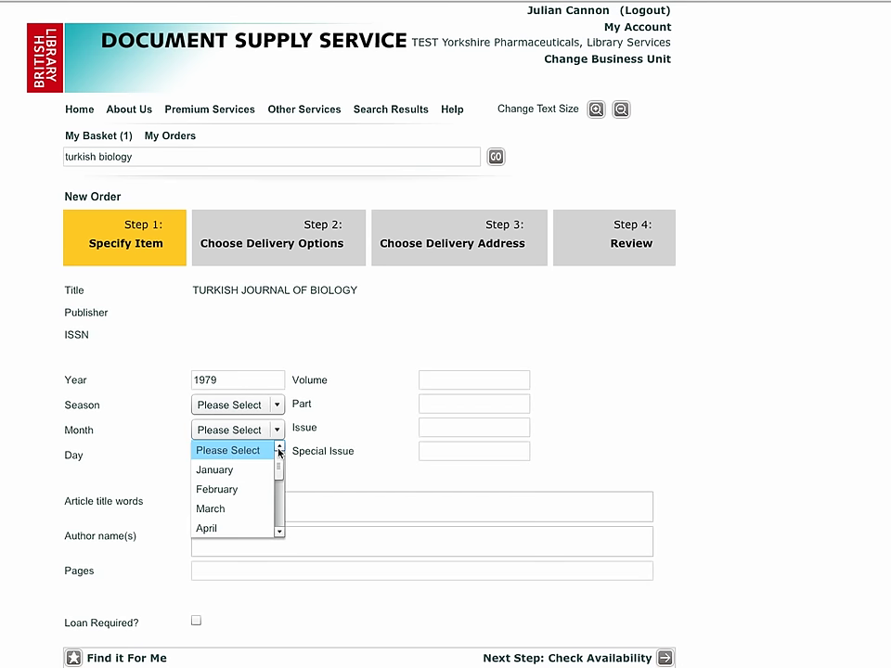
left_click_drag(277, 465, 277, 523)
left_click(267, 528)
Enter volume 3, part 2 and title words 'synthesis in plants', then check availability.
left_click(430, 382)
type("3")
left_click(437, 404)
type("2")
left_click(308, 504)
type("synthesis in plants")
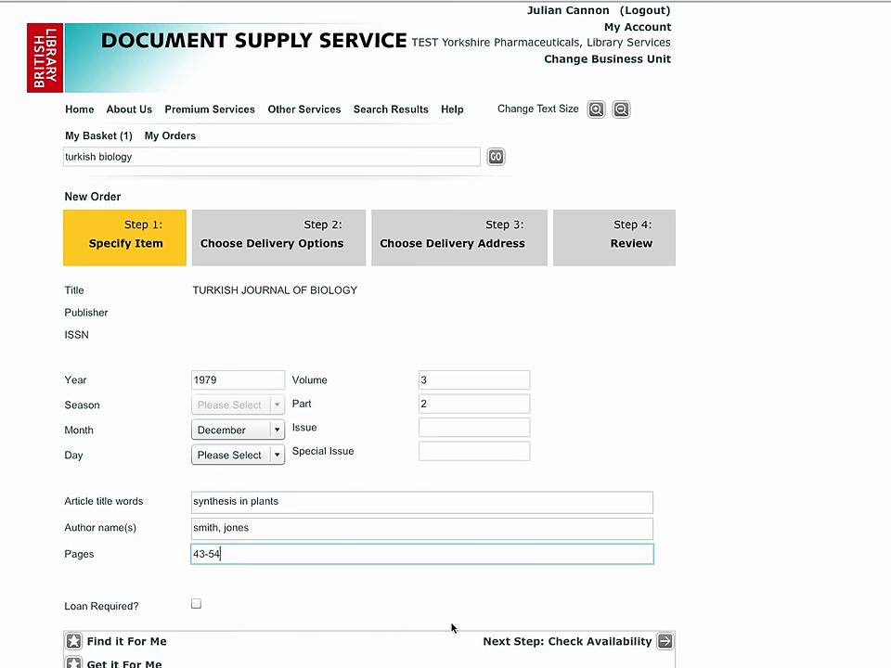
left_click(583, 641)
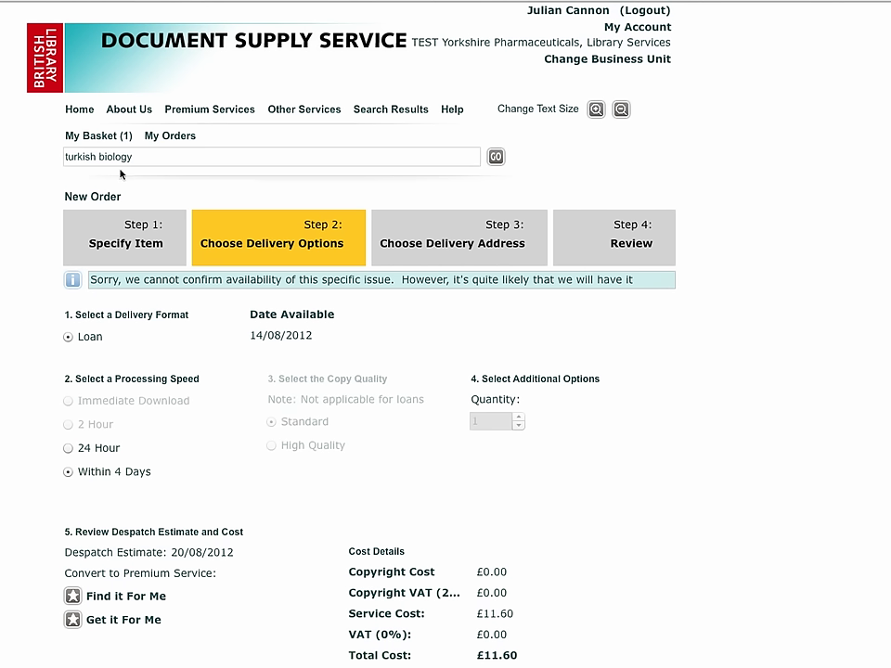
Open the basket holding the maths-teaching article.
left_click(104, 136)
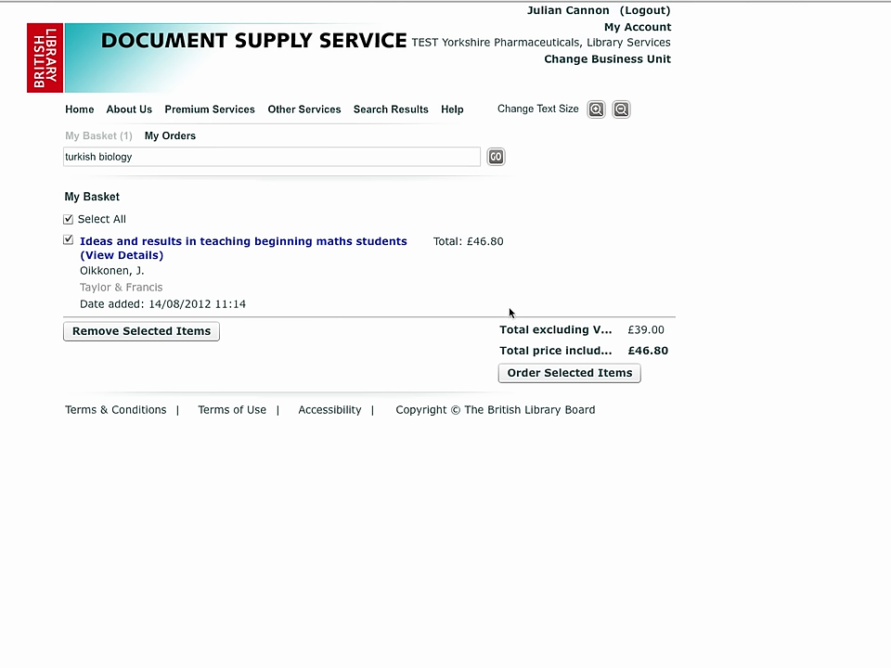
Order the basket's article and highlight the order reference number on the Order Placed page.
left_click(573, 372)
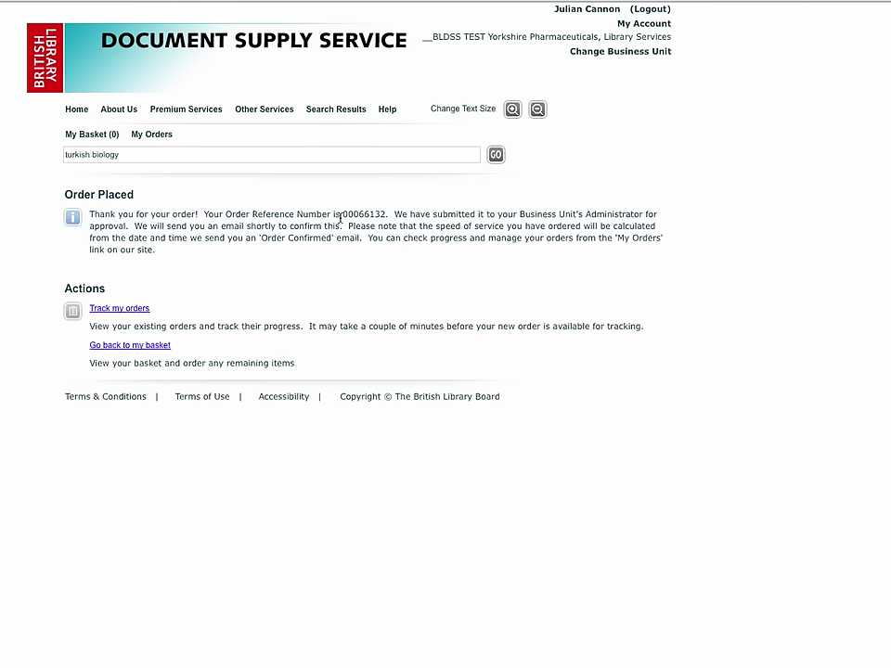
left_click_drag(343, 216, 385, 215)
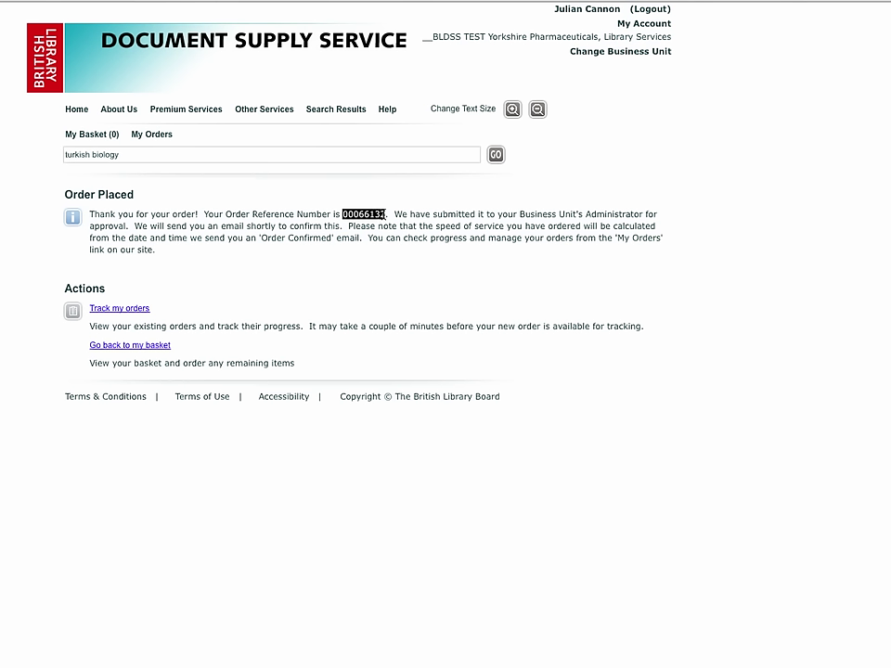